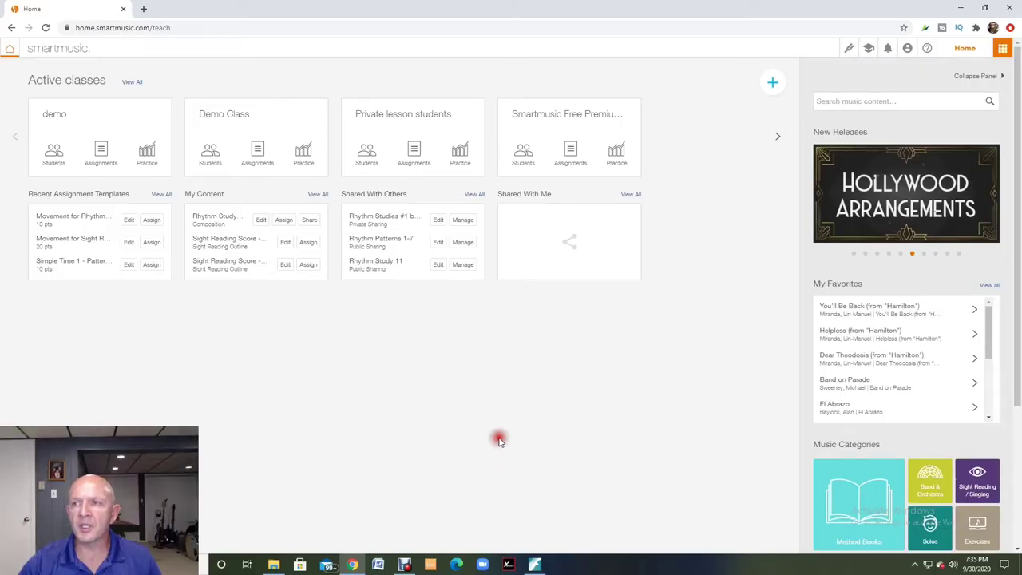
- Open the Compose workspace from the SmartMusic apps grid
left_click(1003, 50)
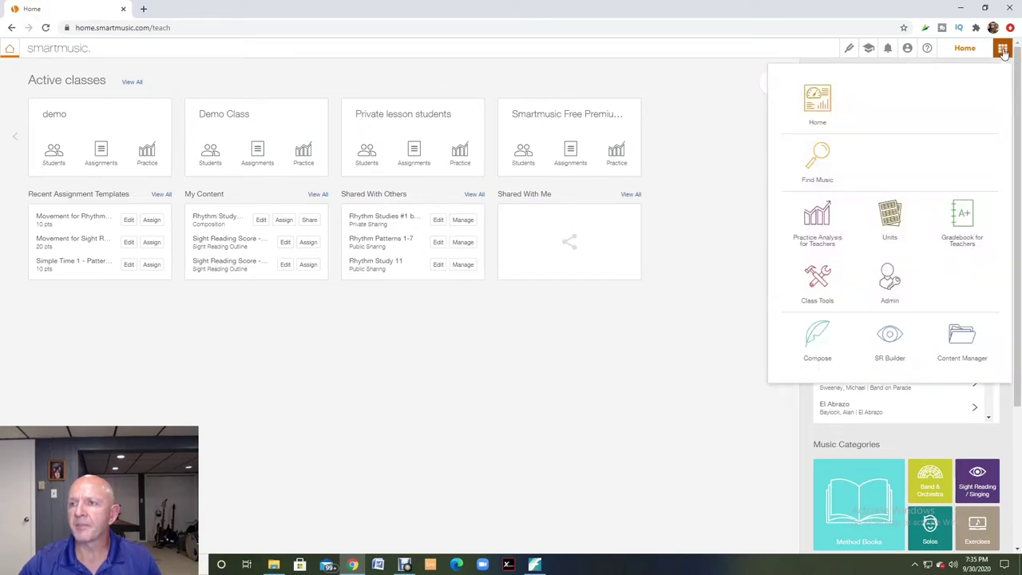
left_click(821, 337)
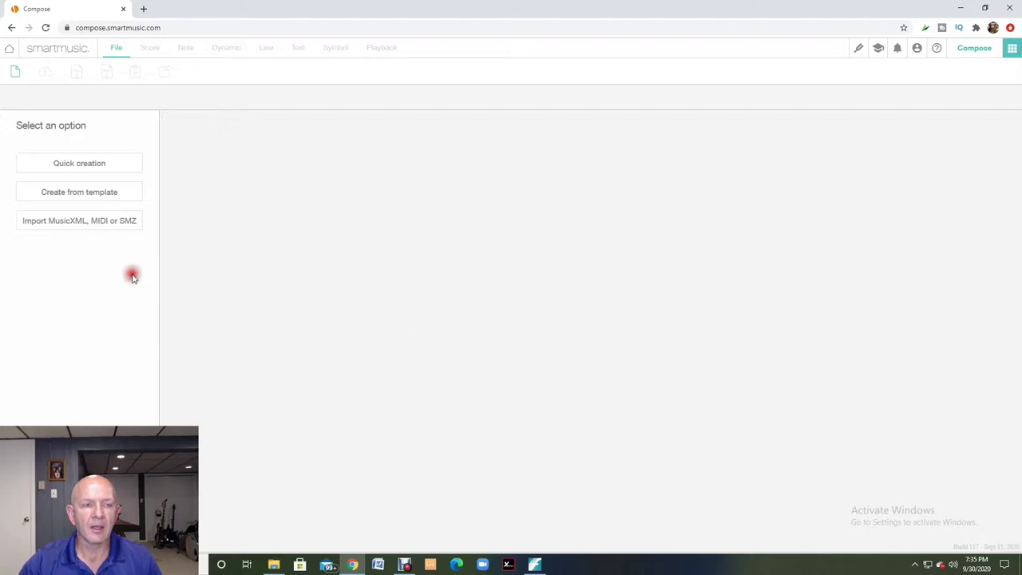
- Import the 'Dancing in the moonlight revised - Alto Sax' MusicXML file from the XML folder
left_click(65, 226)
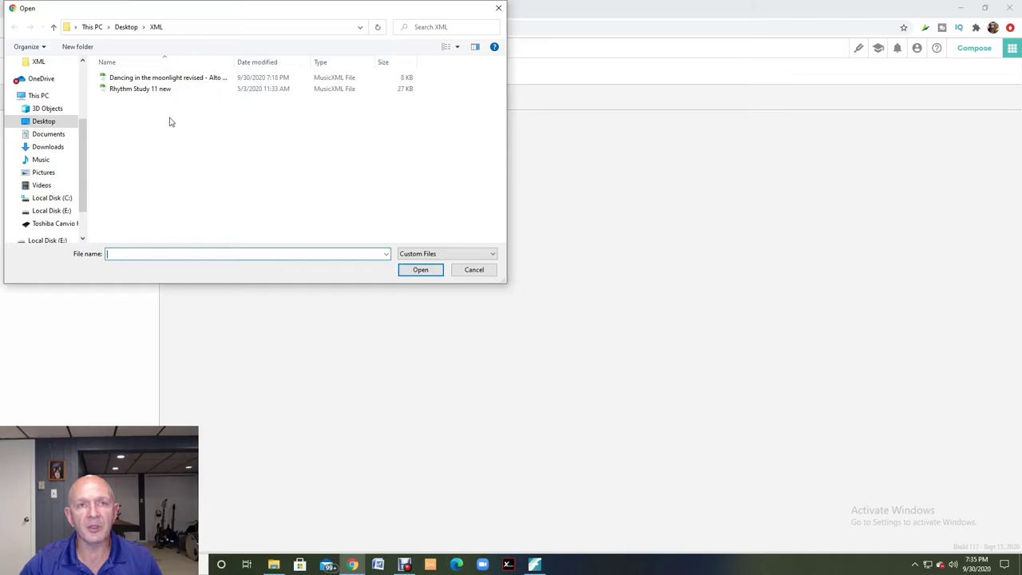
left_click(171, 80)
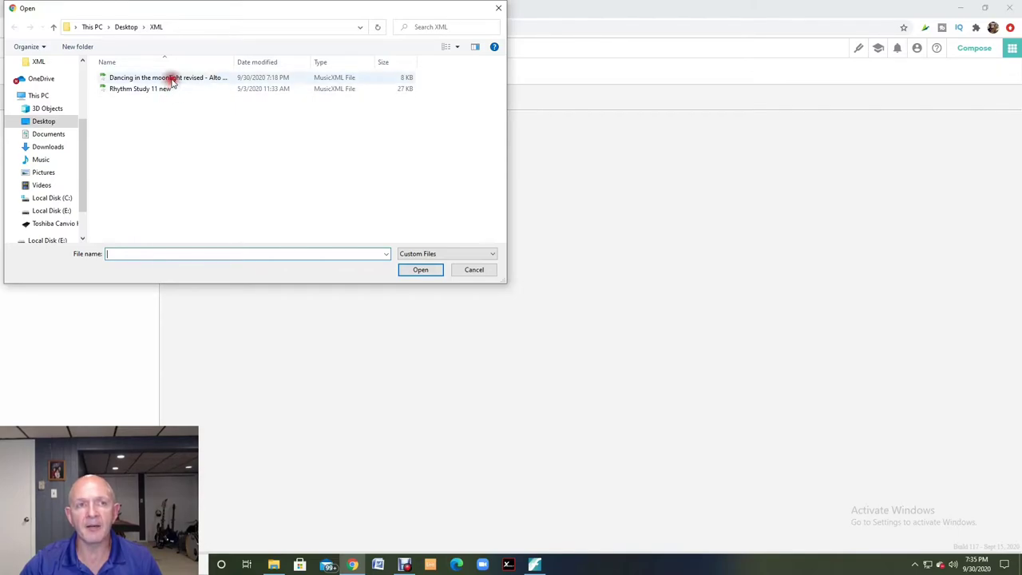
left_click(172, 80)
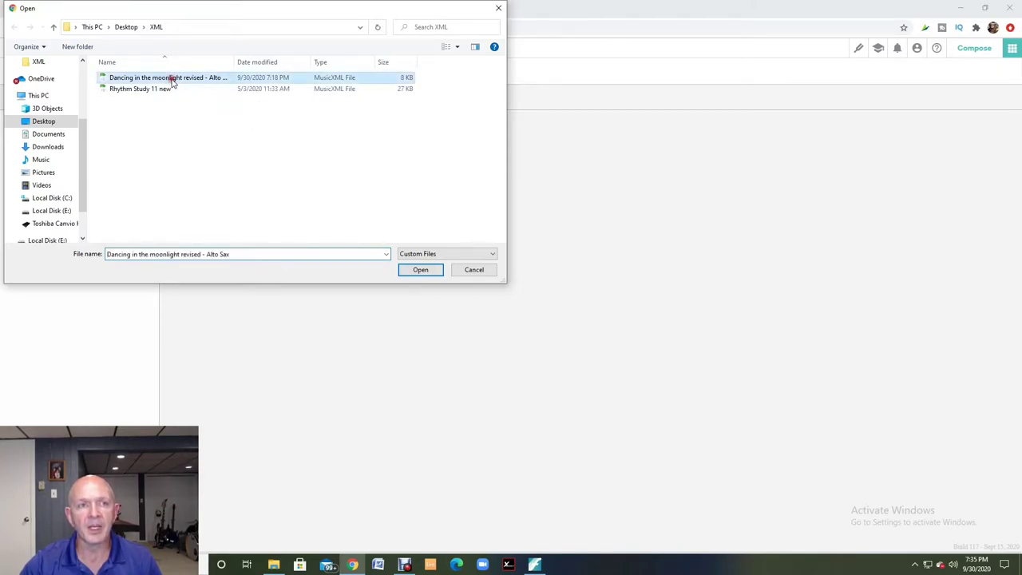
- Load the imported file and confirm Eb Alto Sax as its instrument
left_click(418, 270)
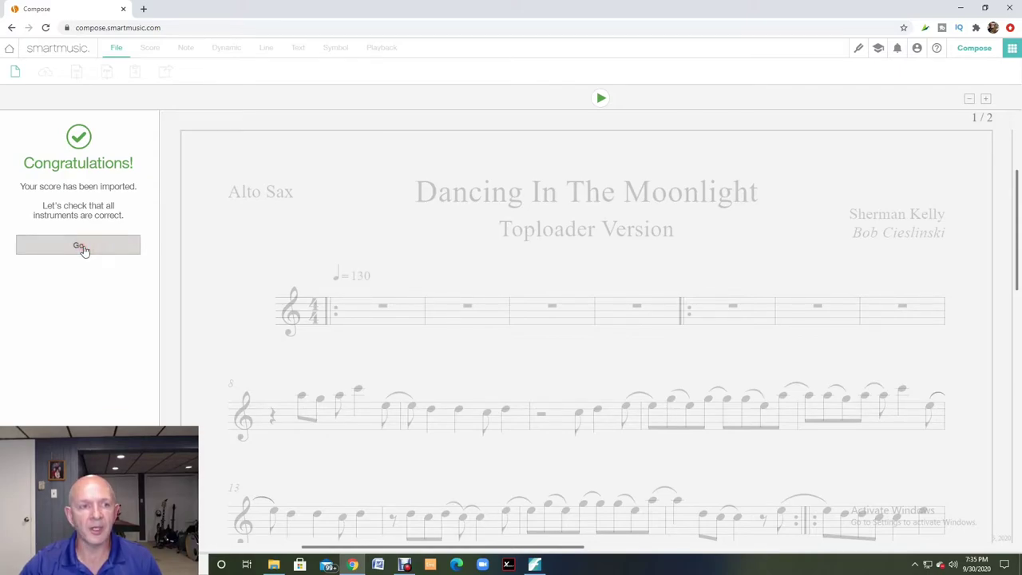
left_click(79, 246)
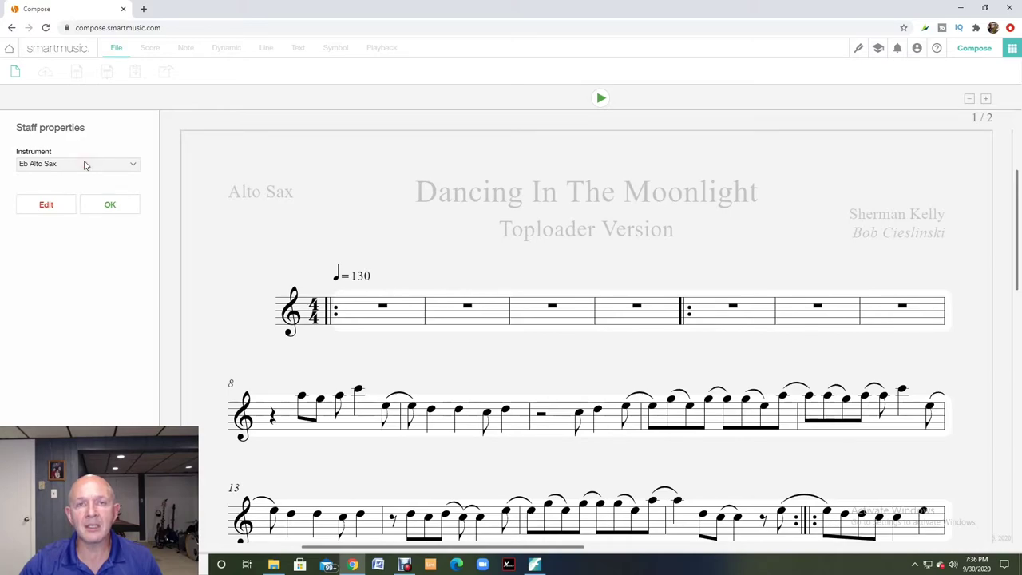
left_click(107, 208)
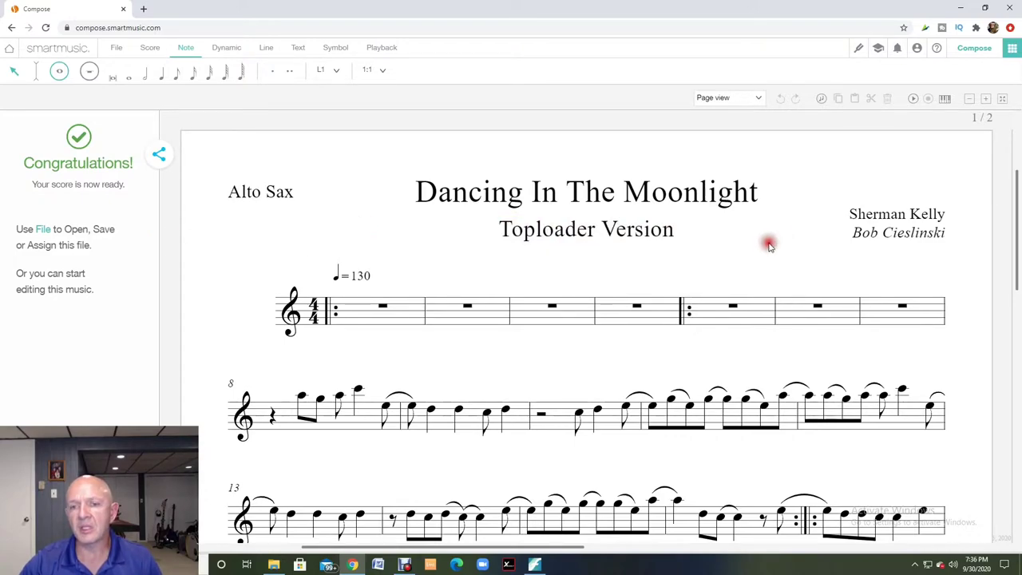
- Select the start of measure 8 and expand the Transpose and Notes & symbols options
left_click(327, 411)
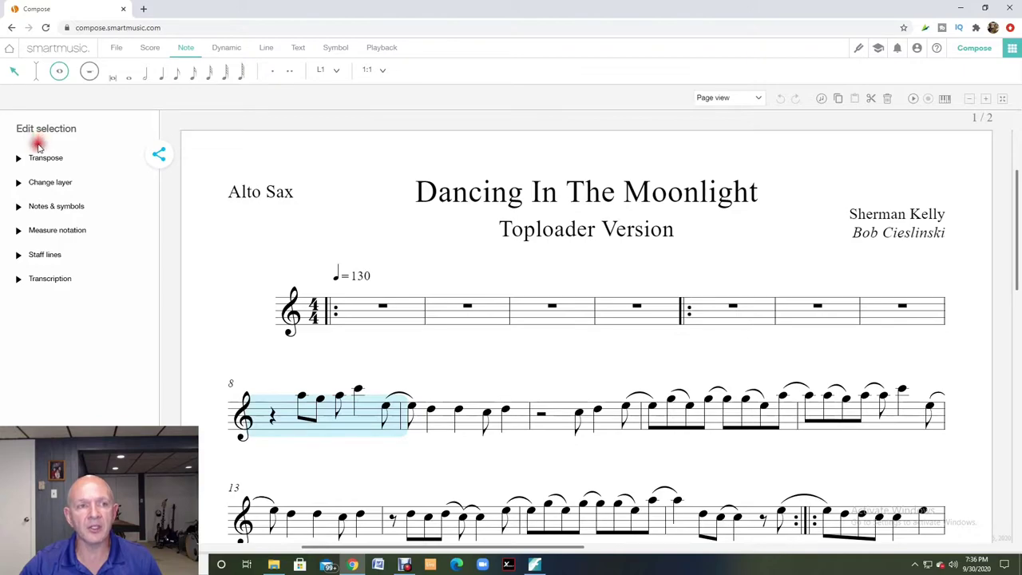
left_click(18, 158)
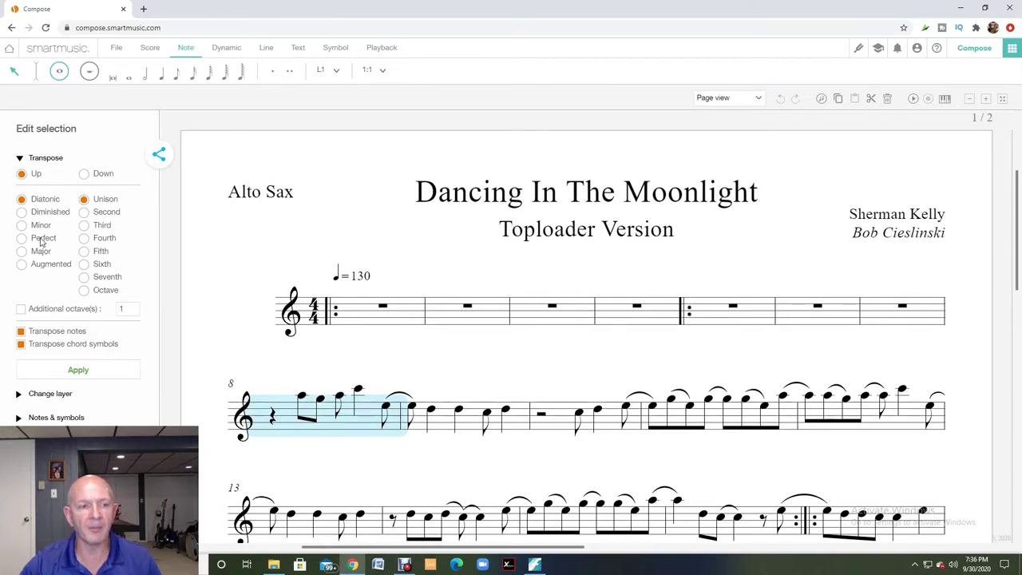
left_click(56, 417)
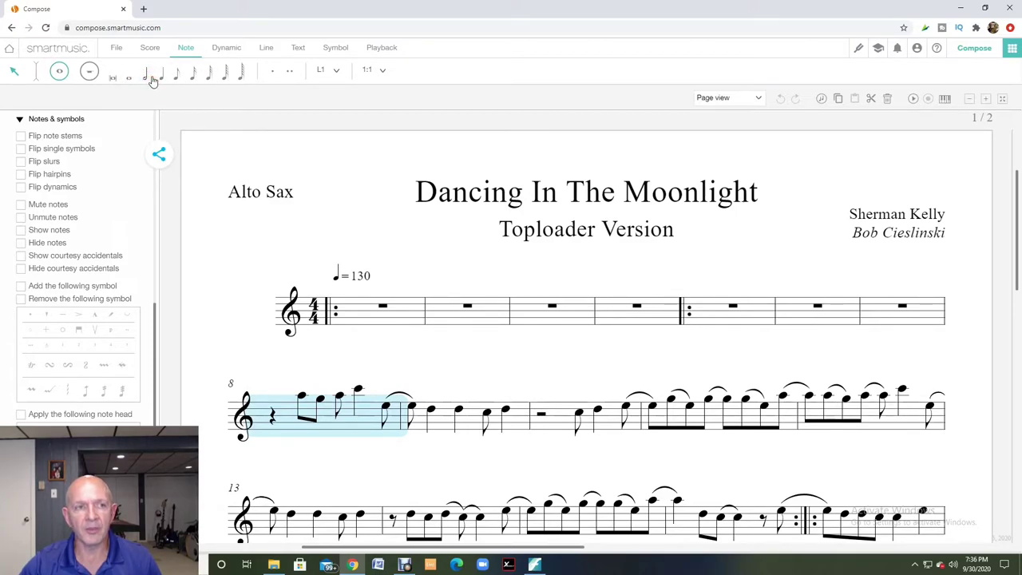
- Save the composition as 'Dancing In The Moonlight' to the SmartMusic account from the File tab
left_click(120, 49)
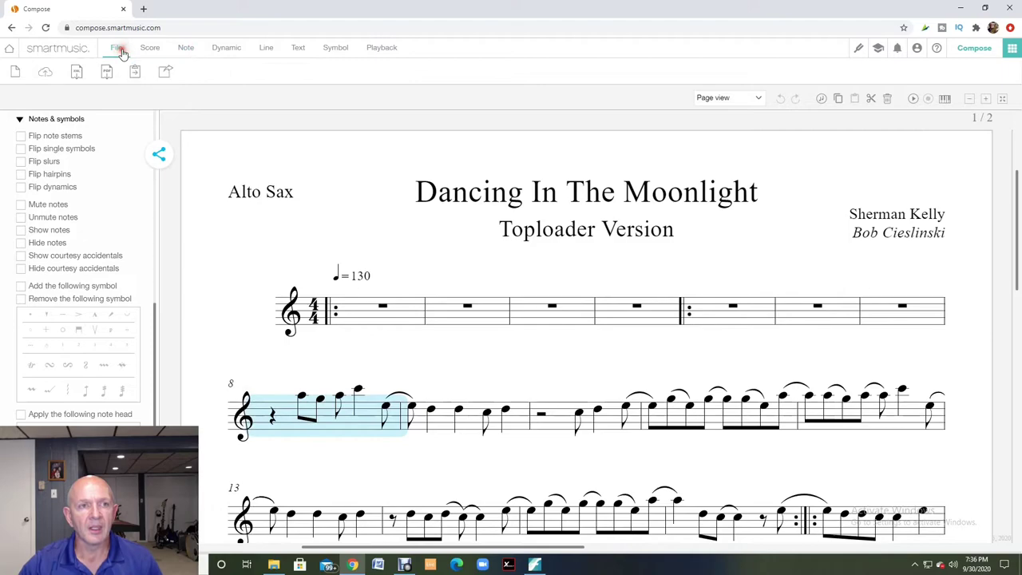
left_click(46, 73)
left_click_drag(75, 182, 108, 189)
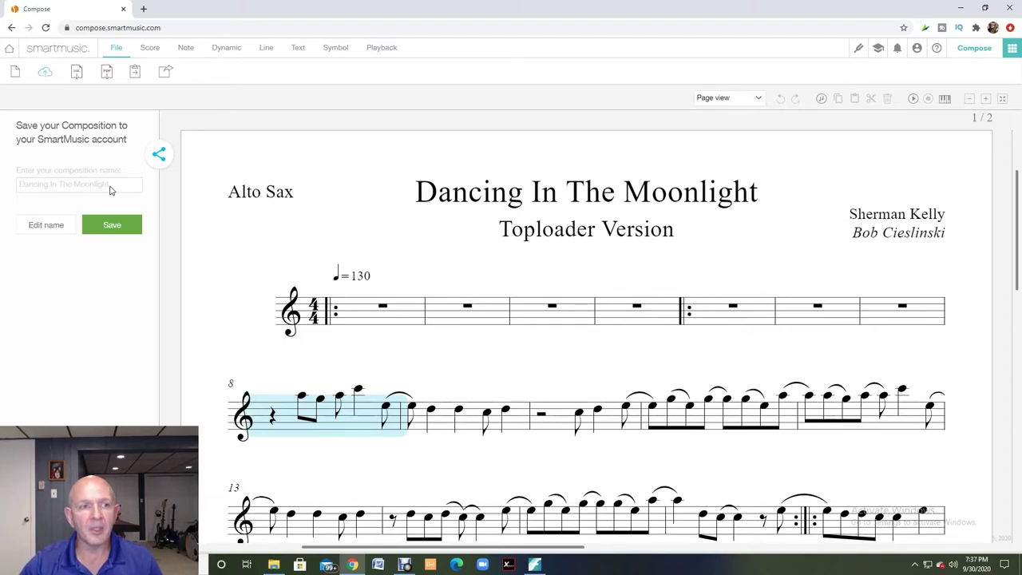
left_click(112, 224)
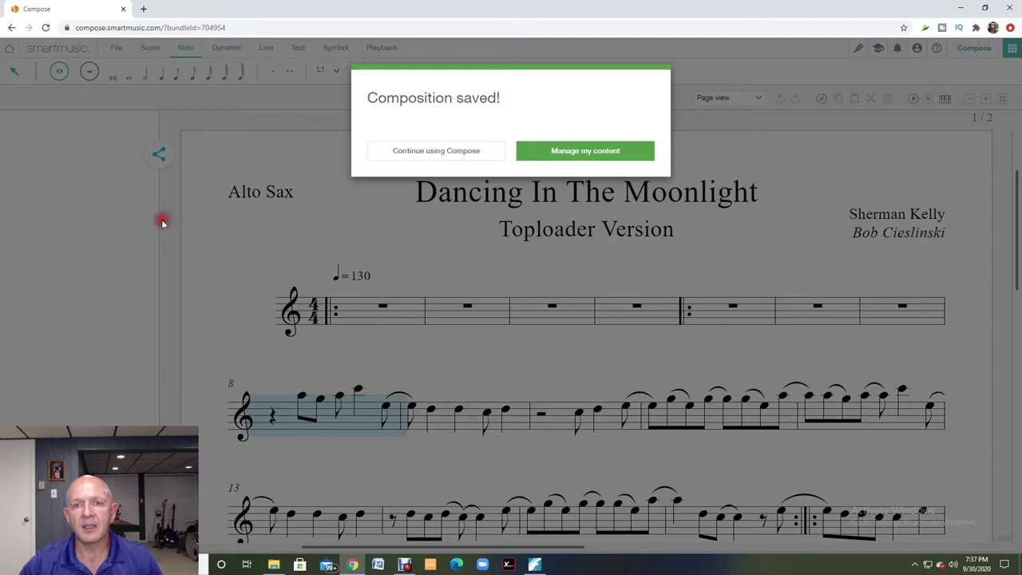
- Select Dancing In The Moonlight in My Content and start assigning it
left_click(582, 156)
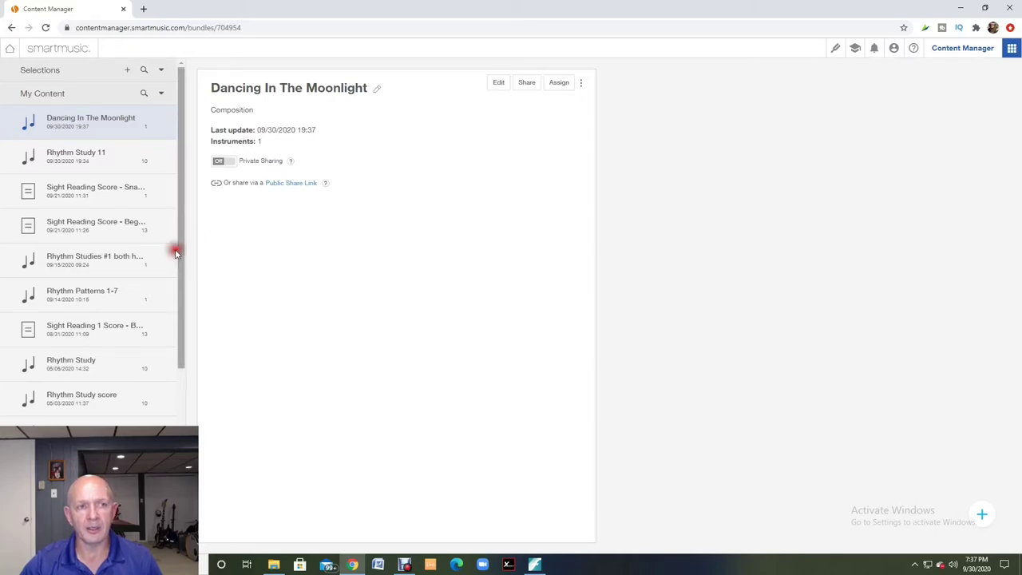
left_click(81, 131)
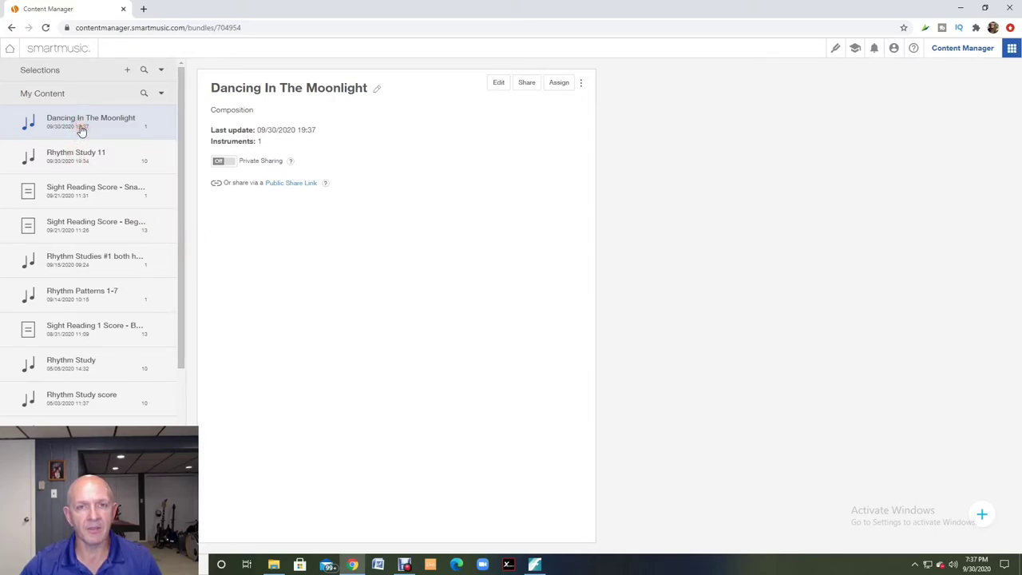
left_click(81, 126)
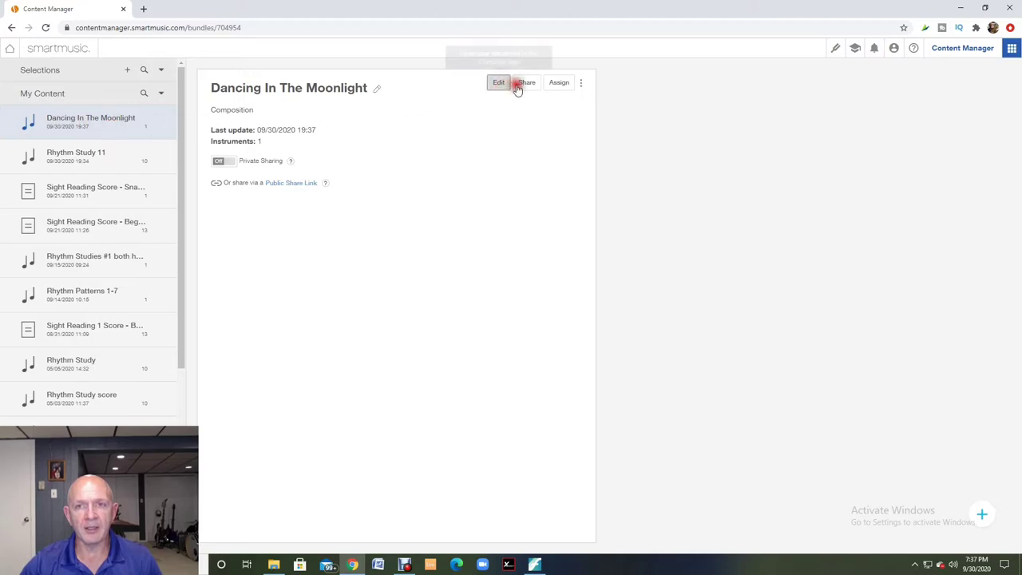
left_click(560, 85)
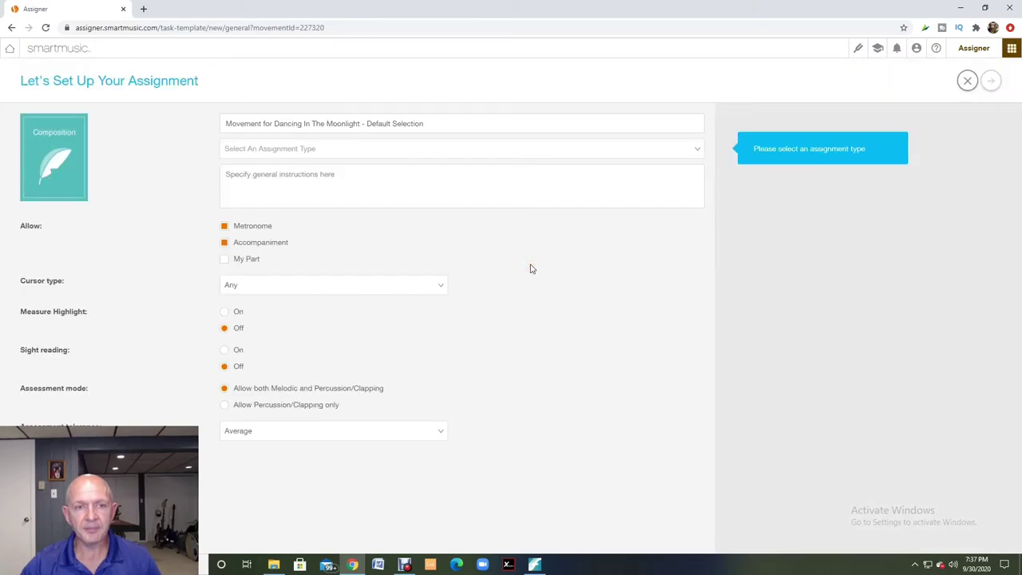
- Choose Custom Assignment with cursor type Any and proceed to Customize Your Parts
left_click(395, 151)
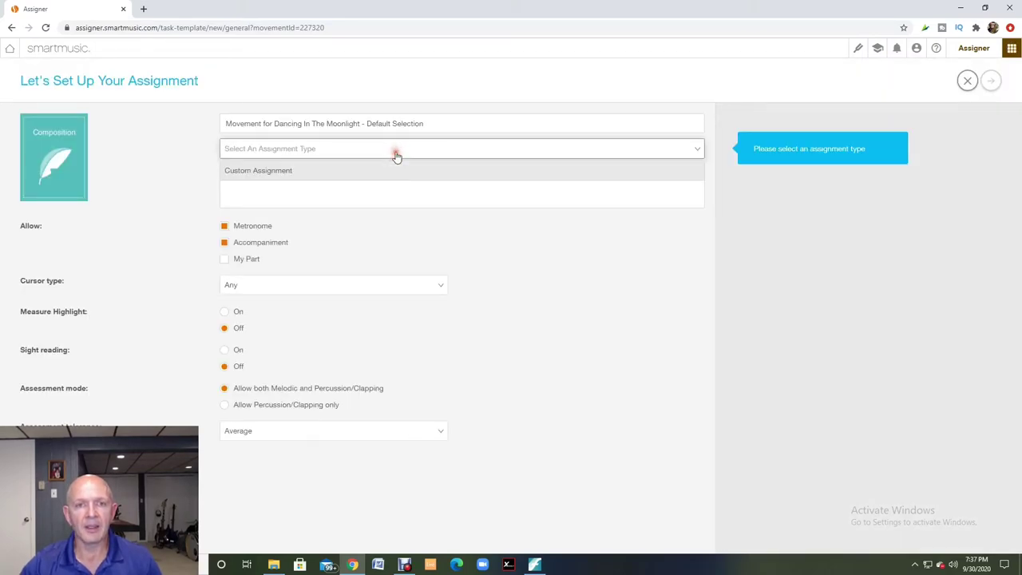
left_click(356, 170)
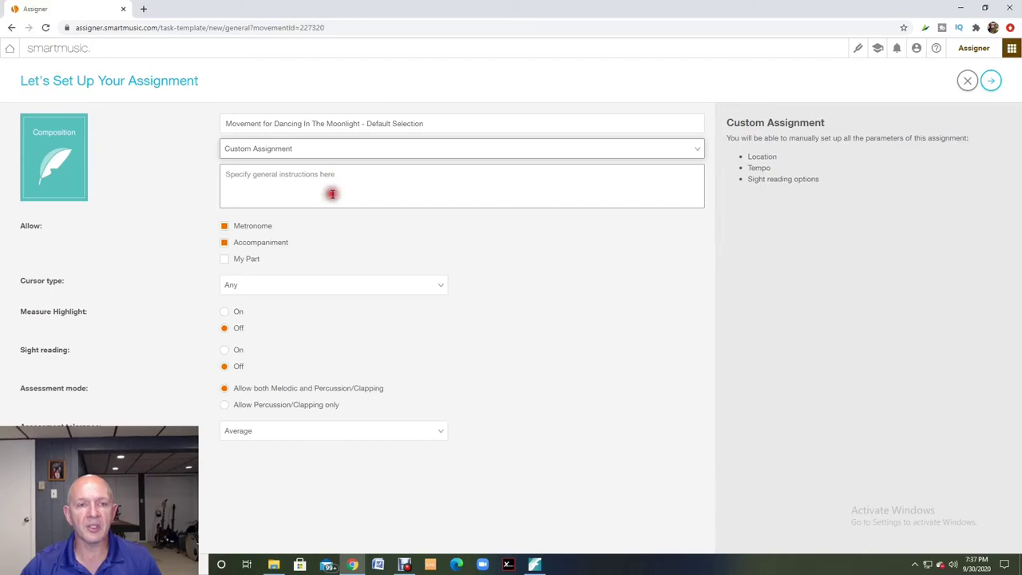
left_click(318, 232)
left_click(334, 288)
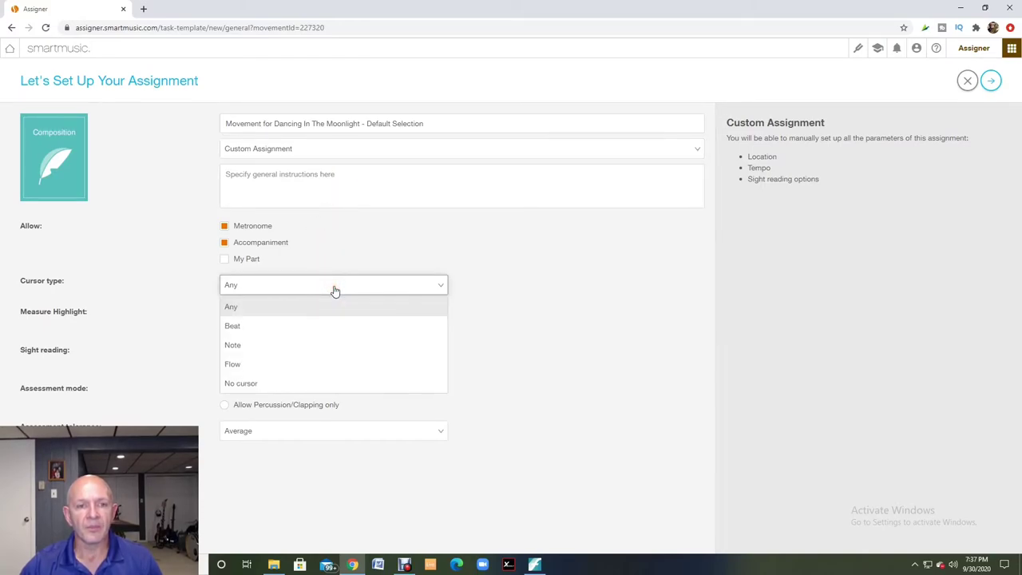
left_click(325, 305)
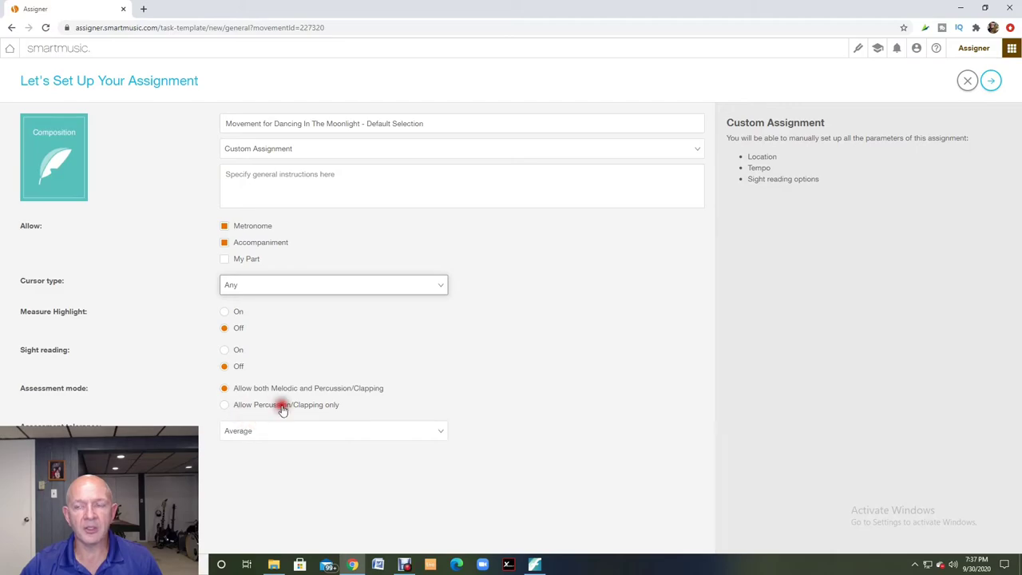
left_click(990, 82)
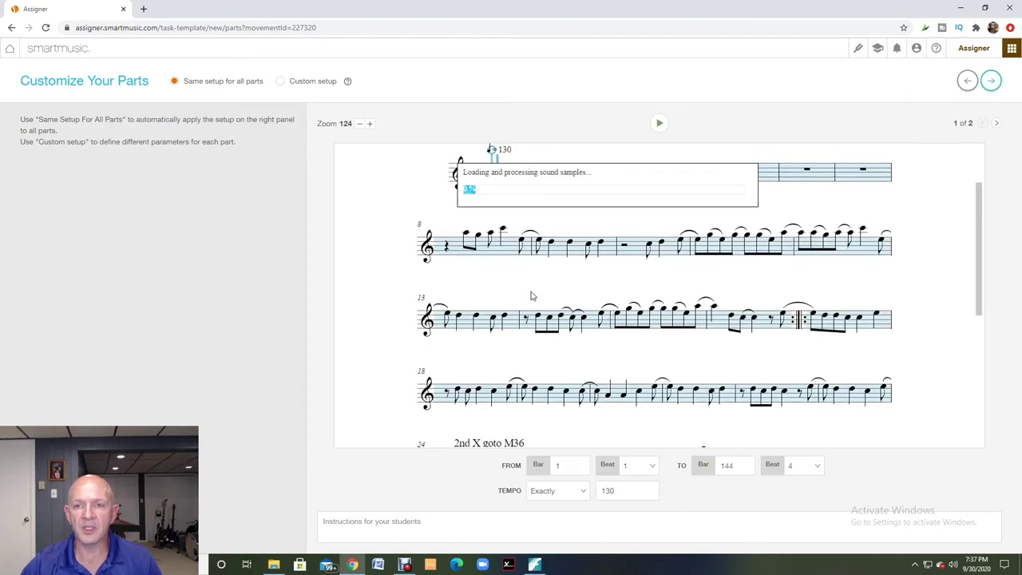
- Keep 'Same setup for all parts' for bars 1–144 at tempo 130 and go to Create Your Rubric
left_click(921, 353)
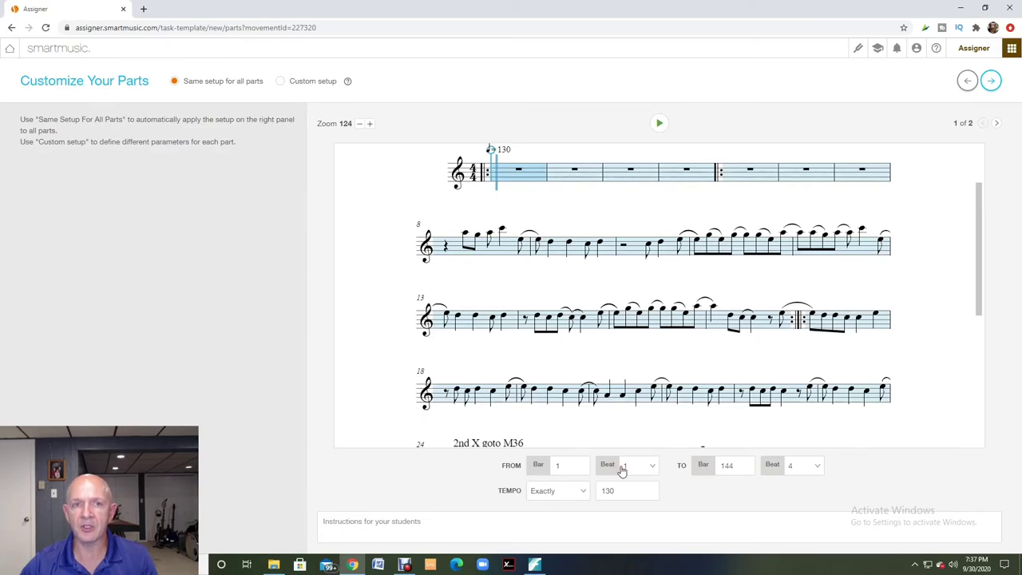
left_click(990, 84)
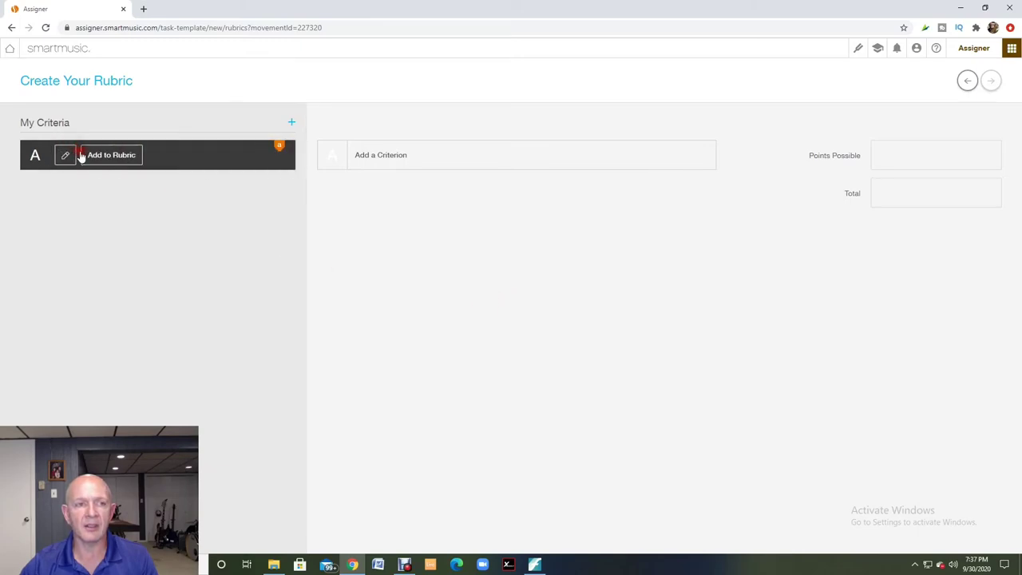
- Add criterion A worth 20 points, save the template, and choose Yes, Assign Now
left_click(83, 155)
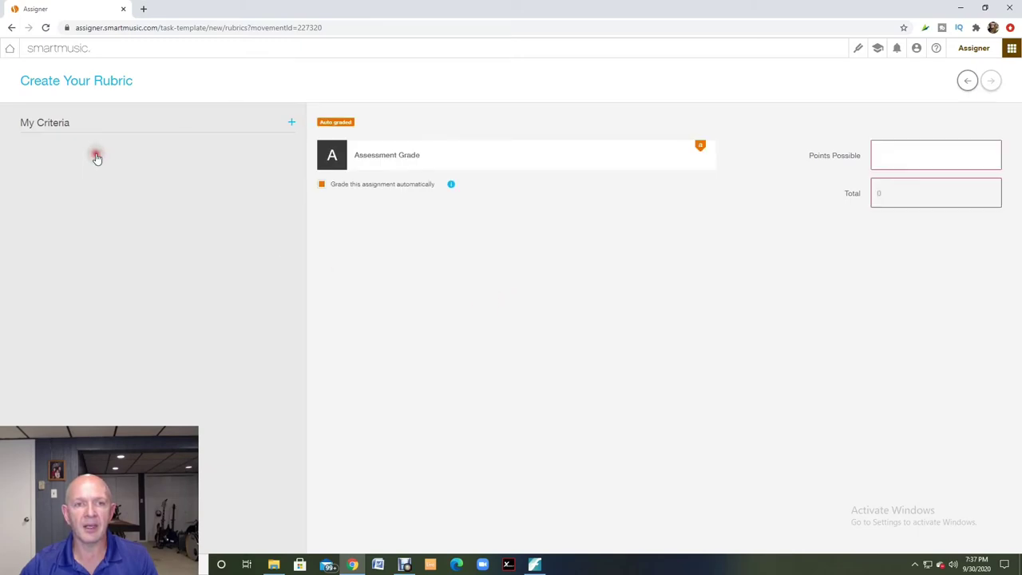
left_click(897, 155)
type("20")
left_click(991, 84)
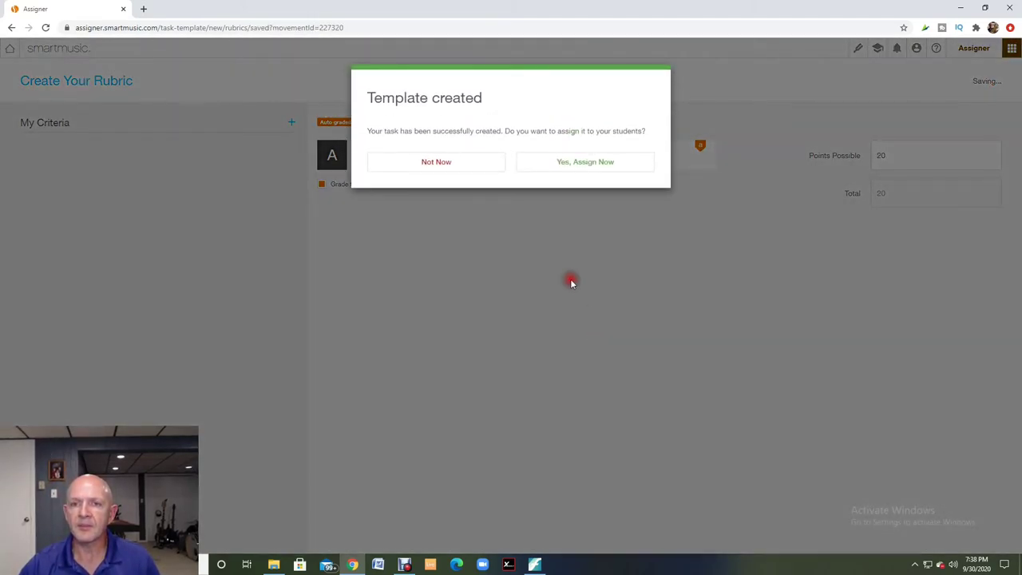
left_click(577, 166)
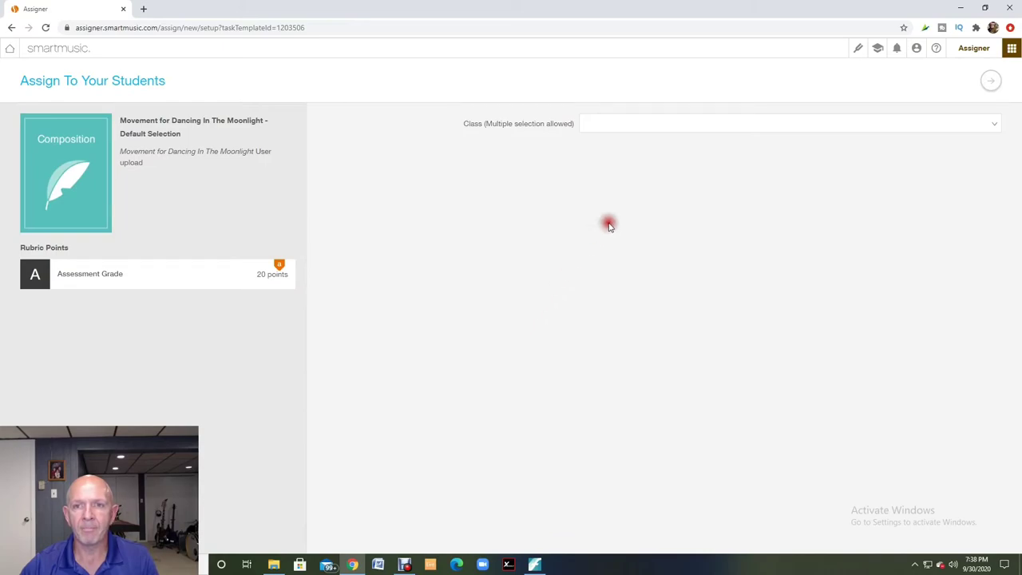
- Choose the Riverhawks 5th and 6th grade Band class for the assignment
left_click(669, 126)
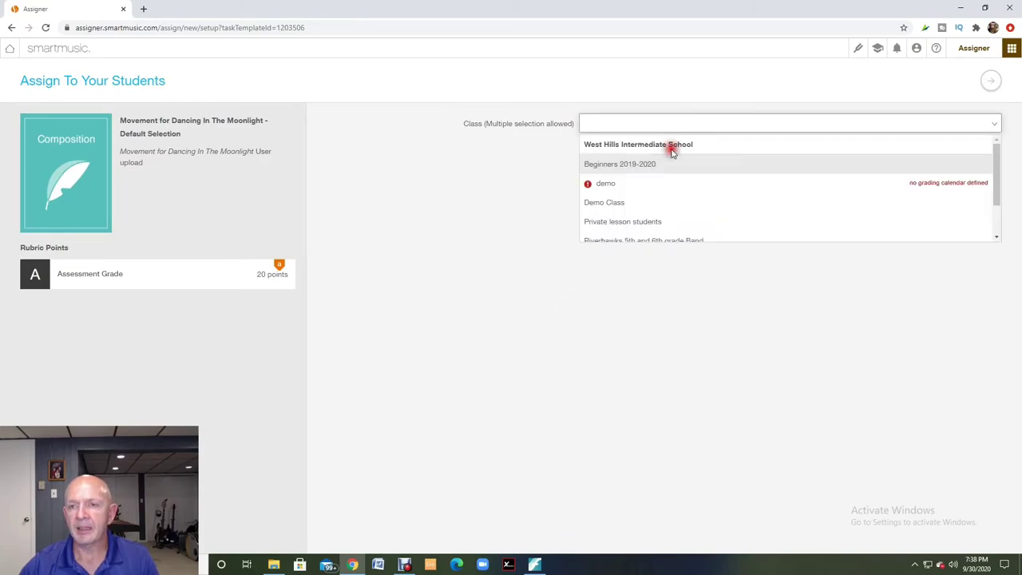
scroll(676, 205, "down", 2)
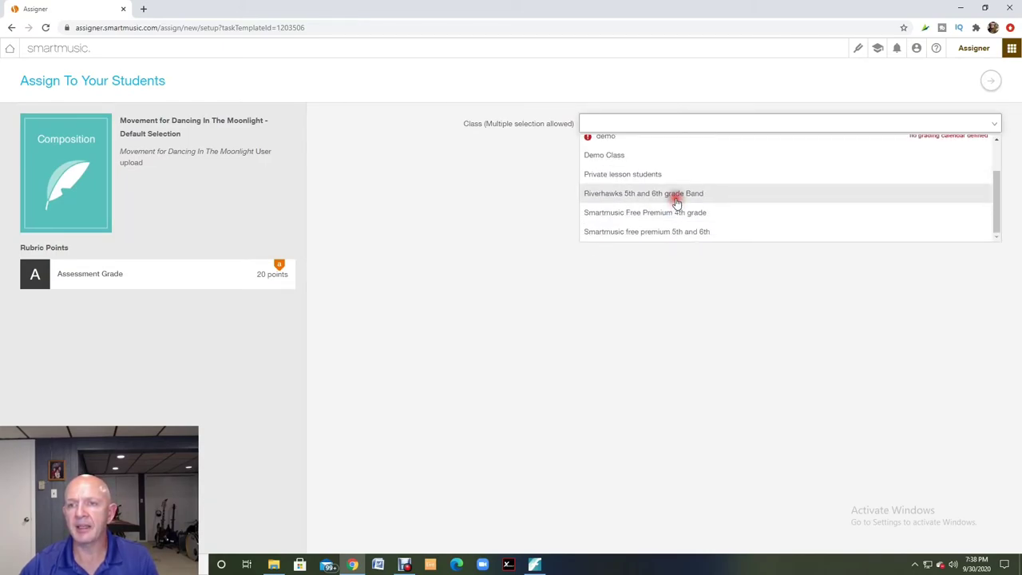
left_click(675, 196)
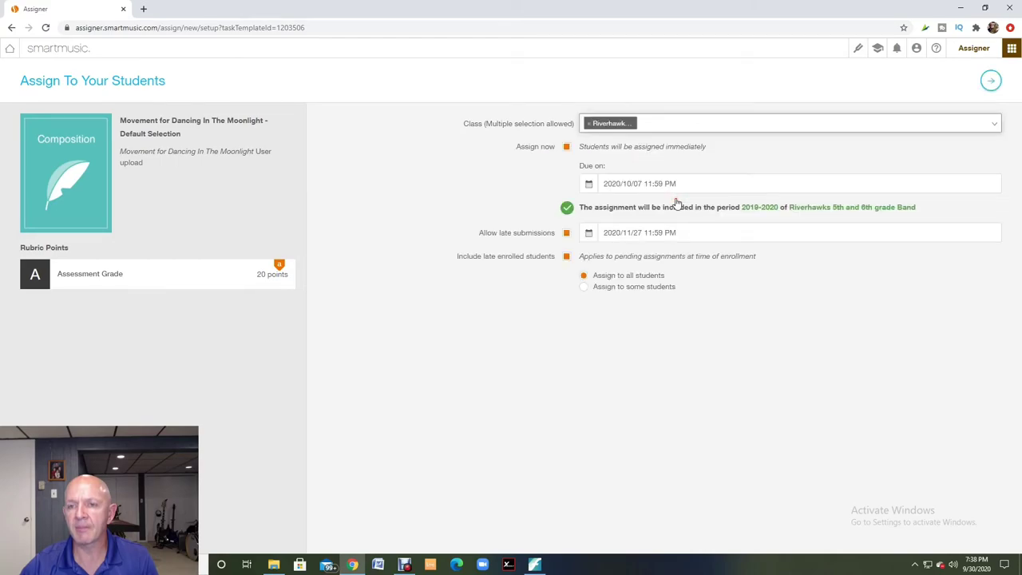
- Keep the assignment for all students, due 2020/10/07 11:59 PM, and save it
left_click(584, 288)
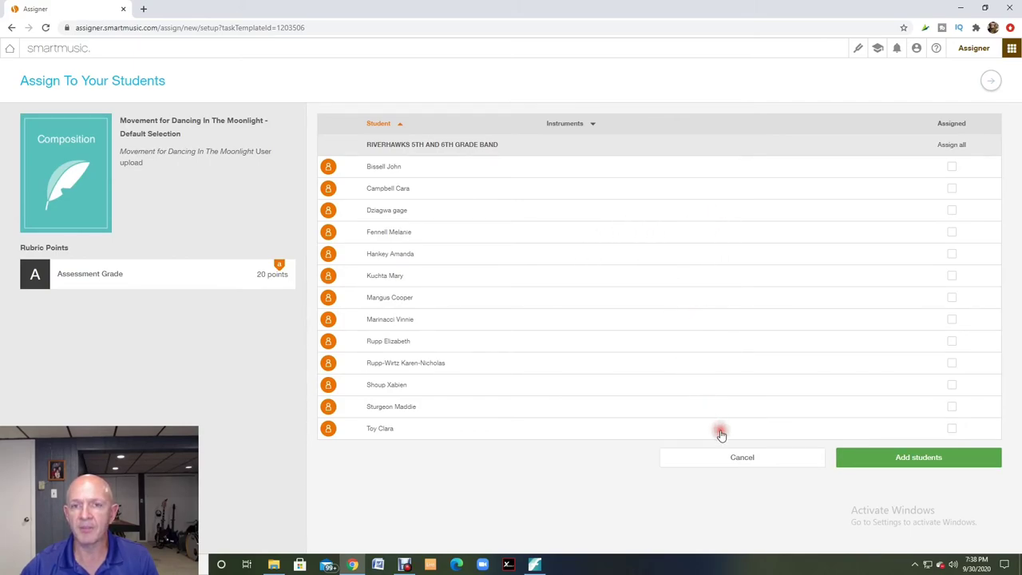
left_click(726, 457)
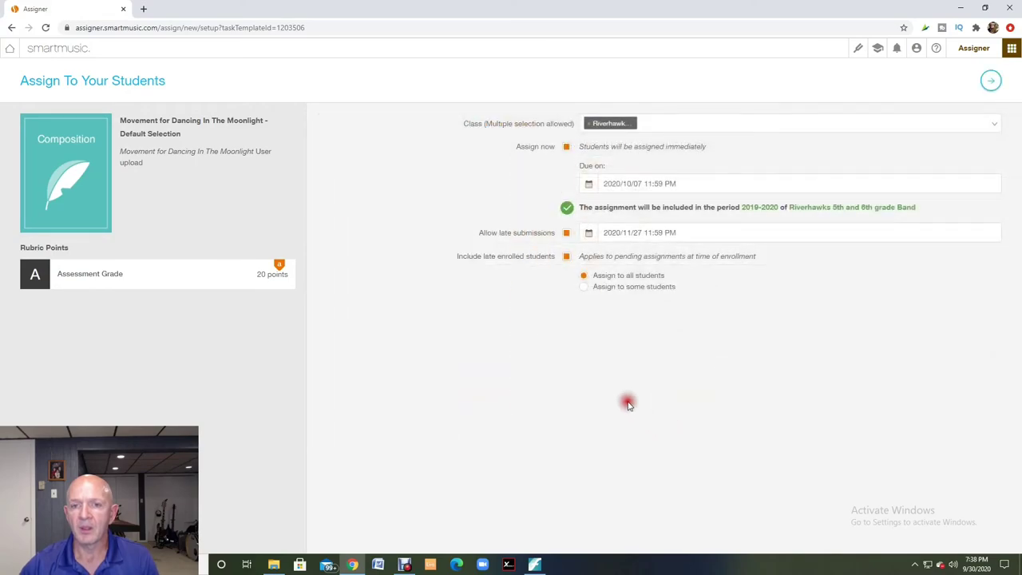
left_click(587, 288)
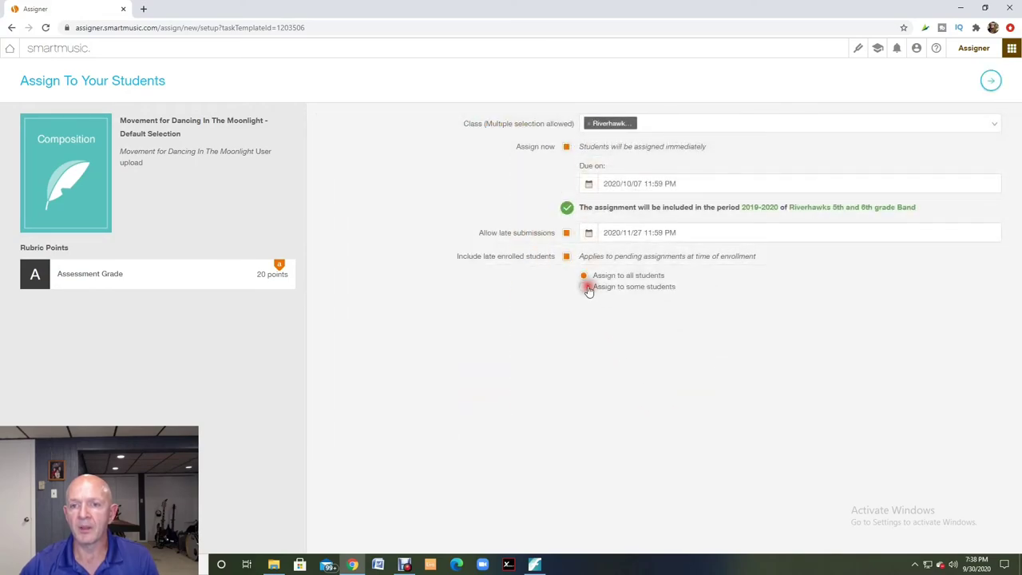
left_click(587, 288)
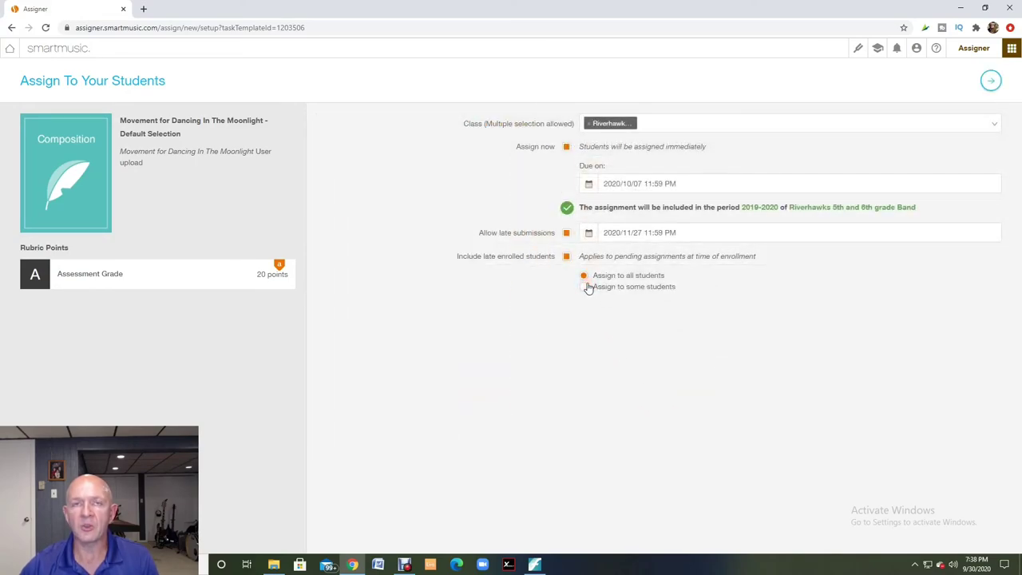
left_click(585, 290)
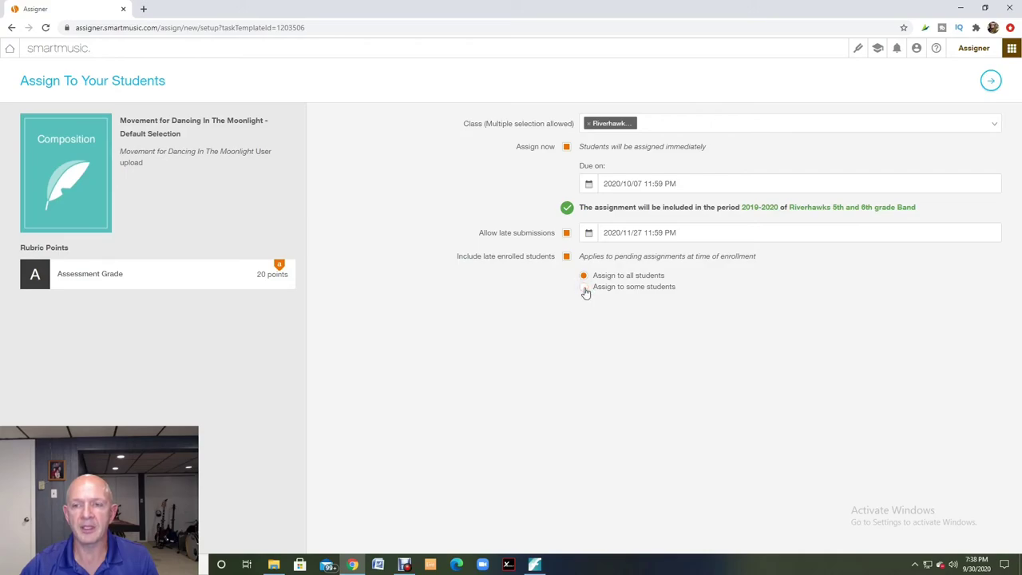
left_click(585, 289)
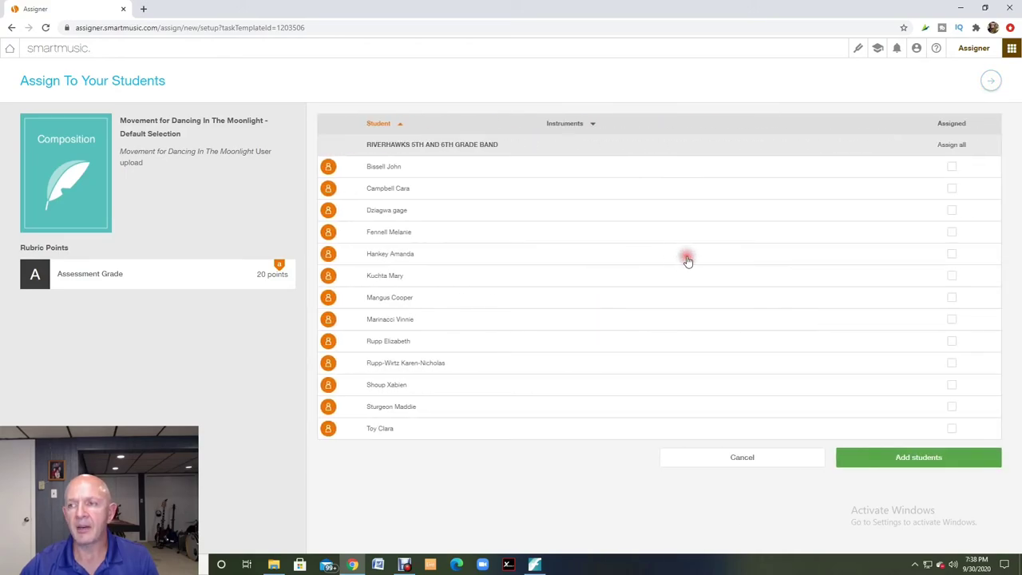
left_click(730, 456)
left_click(620, 293)
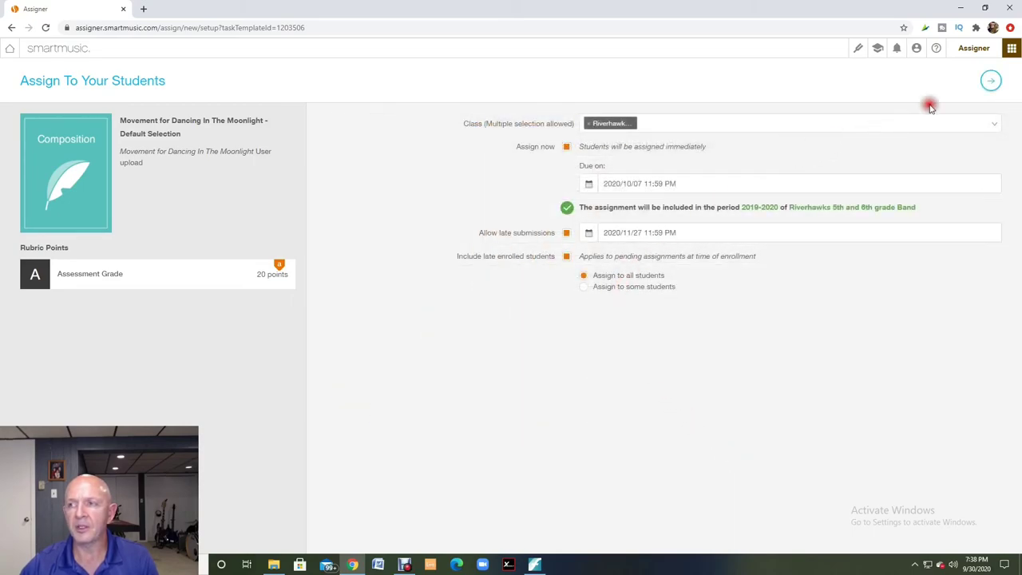
left_click(990, 80)
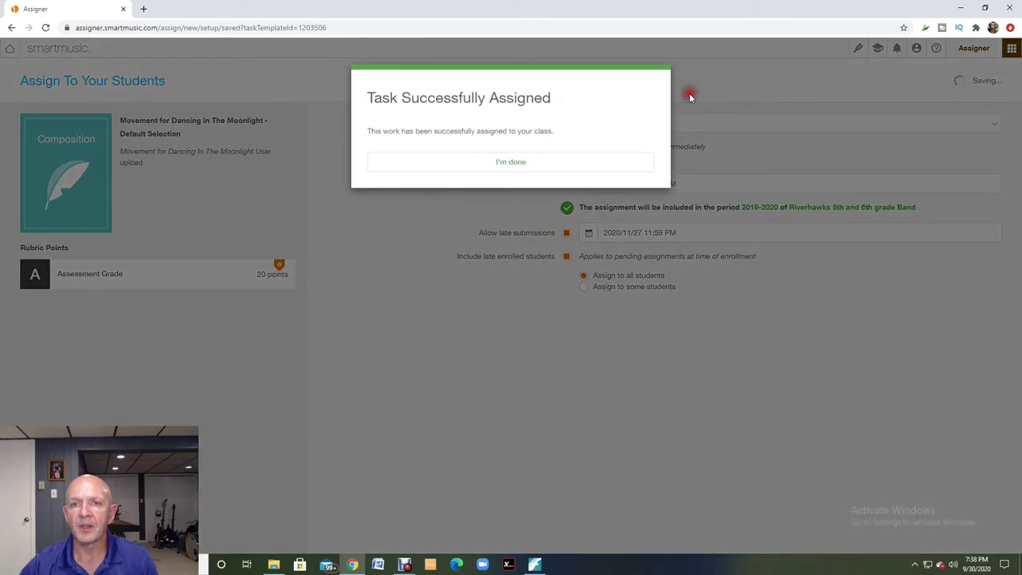
- Close the Task Successfully Assigned confirmation with I'm done and return to the teacher home page
left_click(509, 161)
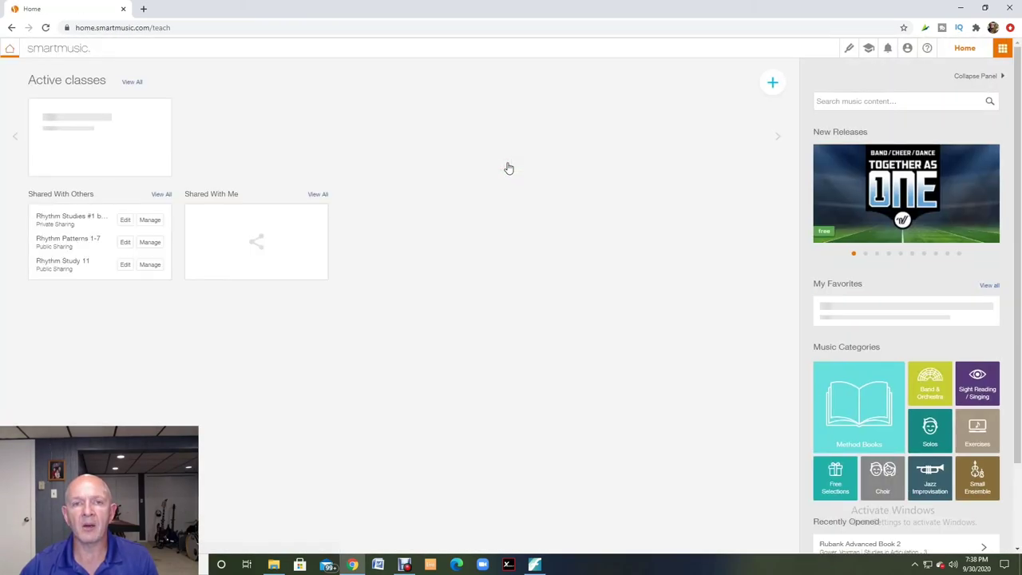